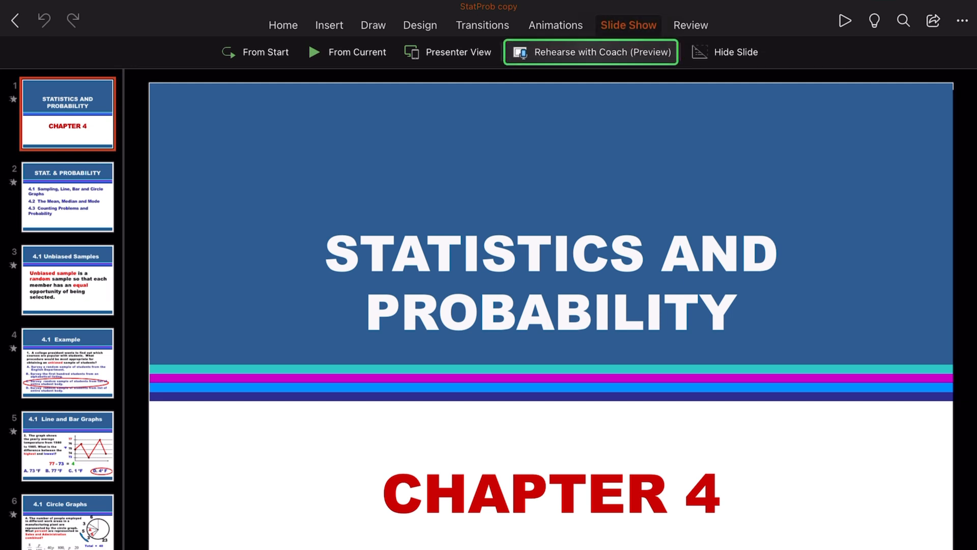
# Show the Presenter Coach intro, then view PowerPoint's App Store version history listing version 2.45
pyautogui.click(523, 55)
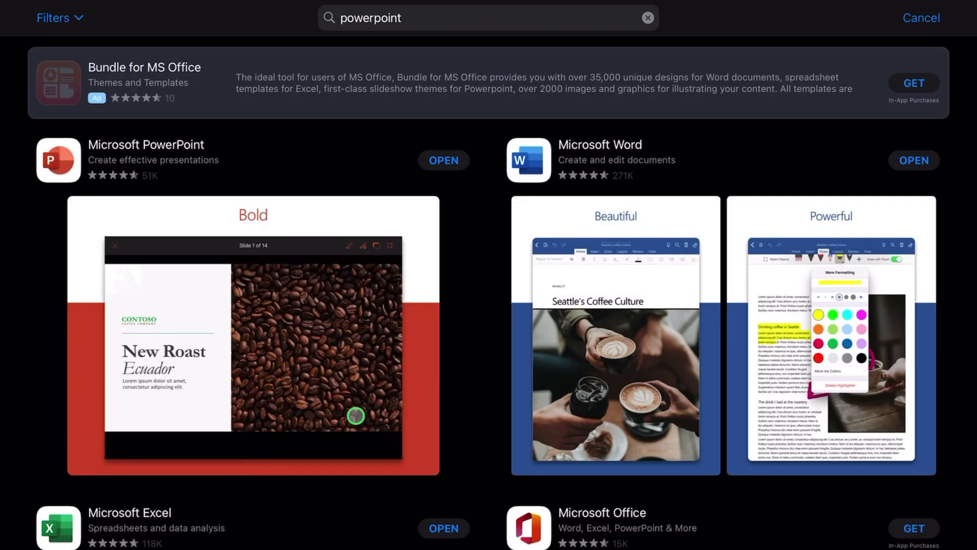
pyautogui.click(342, 321)
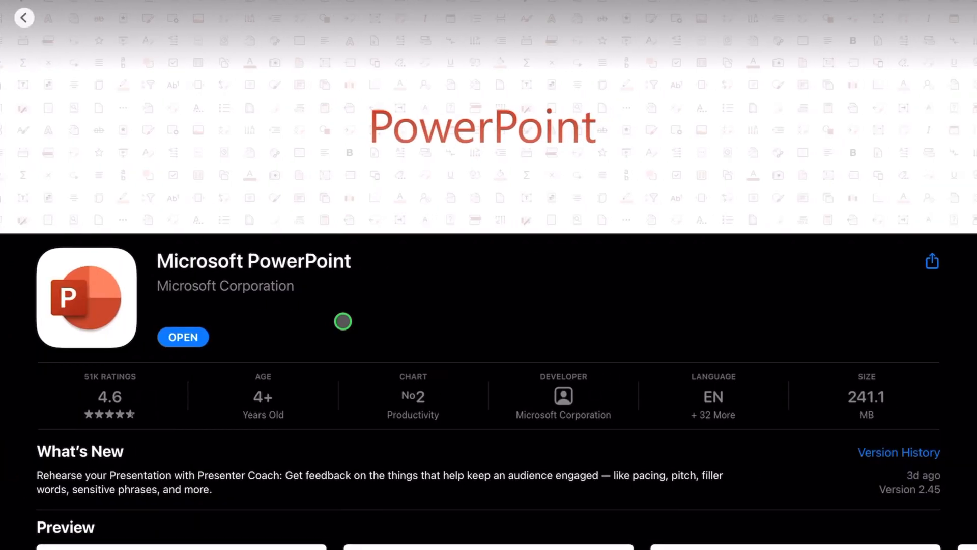
pyautogui.scroll(-3, 360, 320)
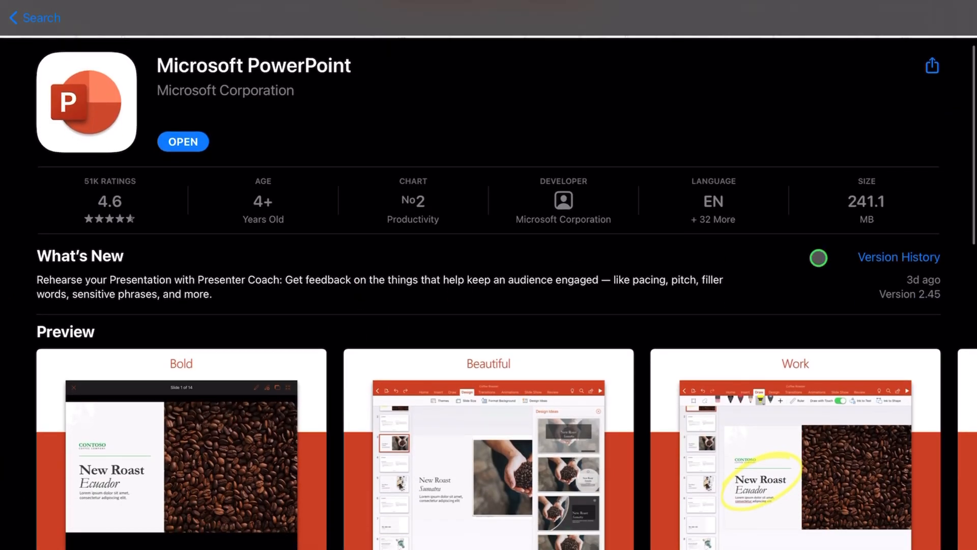
pyautogui.click(936, 257)
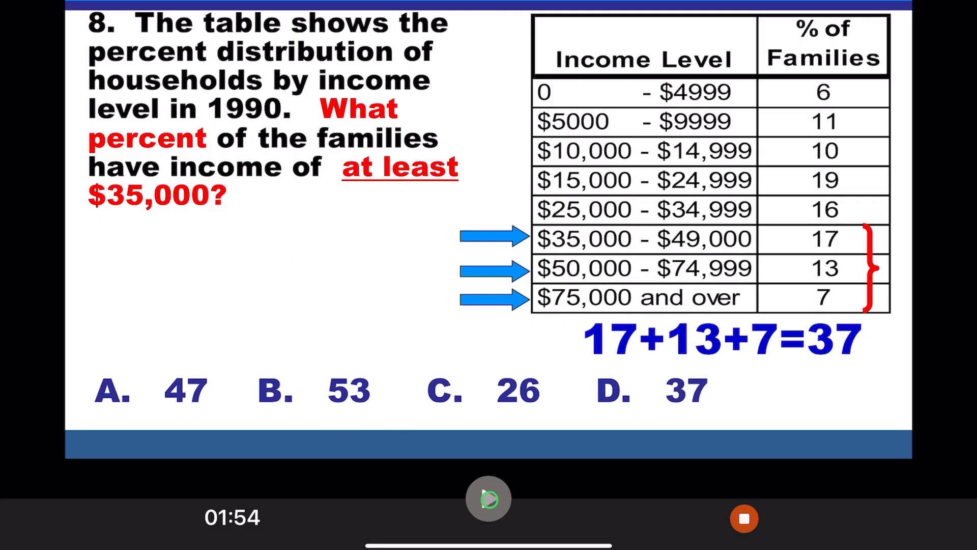
# Resume the paused rehearsal and continue speaking through the slides to 03:45
pyautogui.click(489, 499)
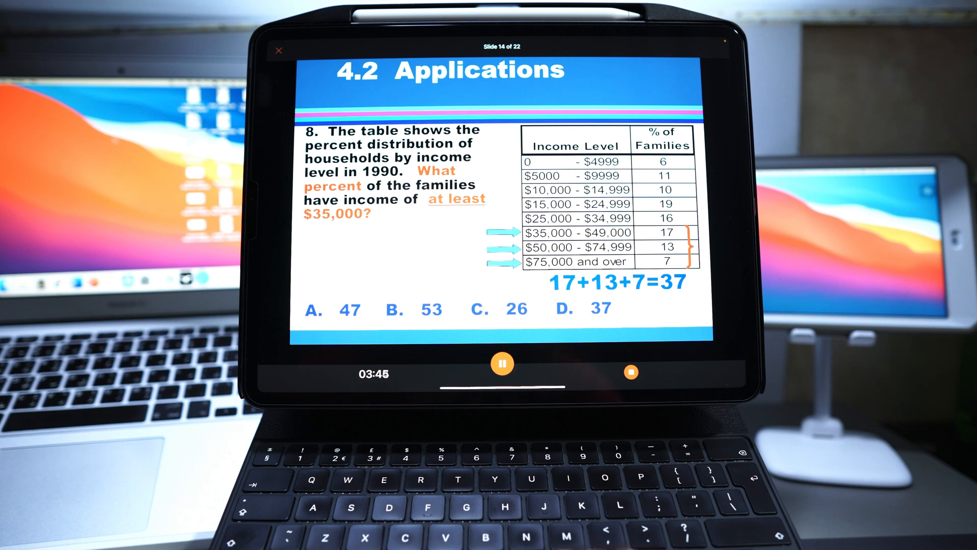
# End the rehearsal session to generate the report: 3:47, 12 slides, 138 words/min pace
pyautogui.click(632, 372)
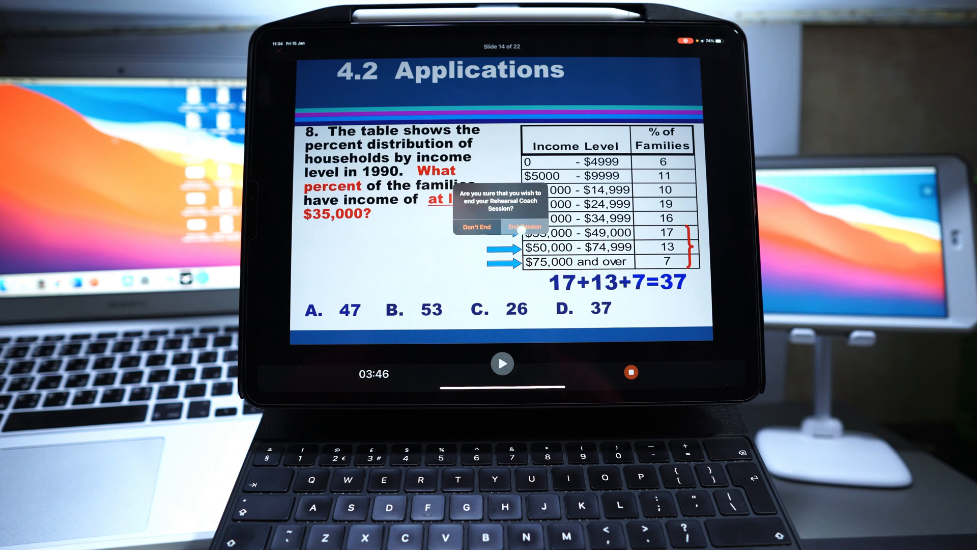
pyautogui.click(524, 227)
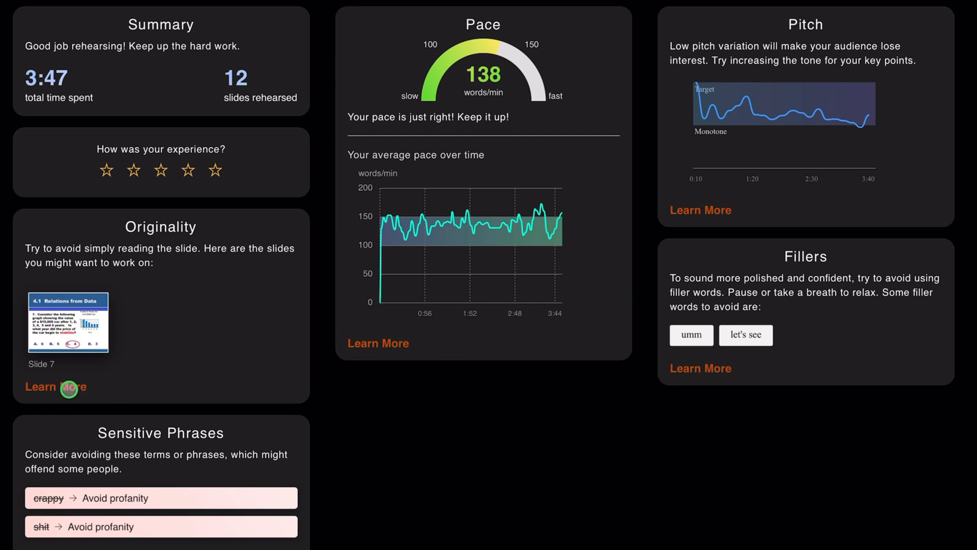
# Read Microsoft's Presenter Coach suggestions article in Safari from the Originality Learn More link
pyautogui.click(69, 387)
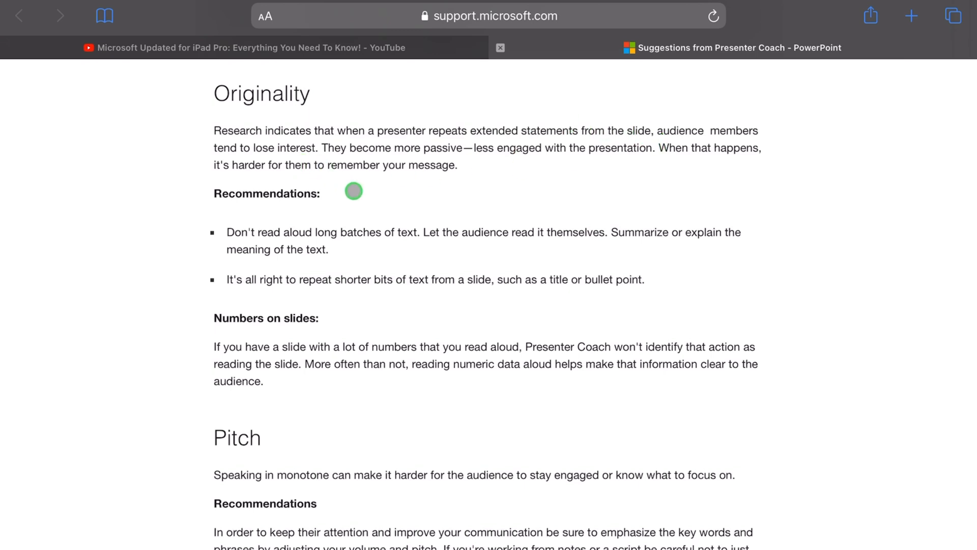
pyautogui.scroll(-2, 362, 319)
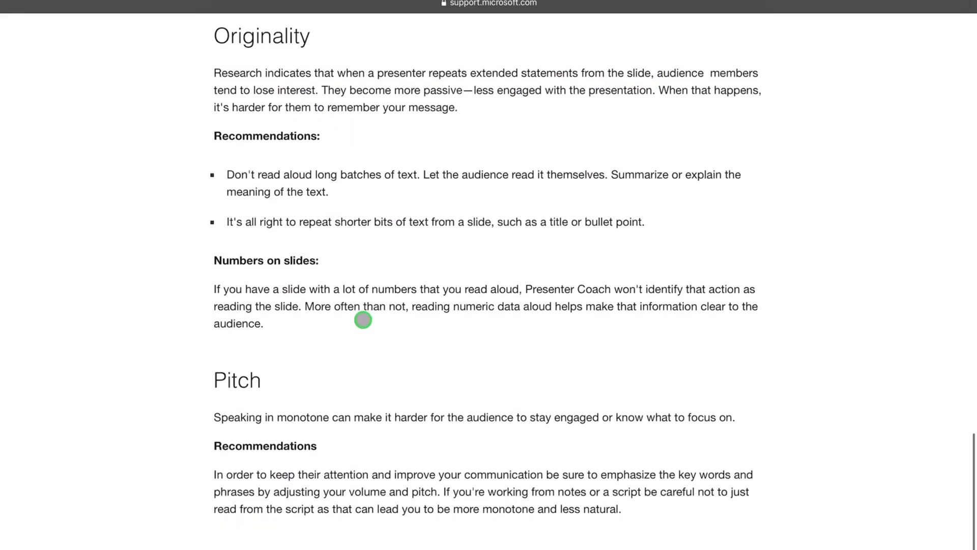
pyautogui.scroll(-5, 295, 283)
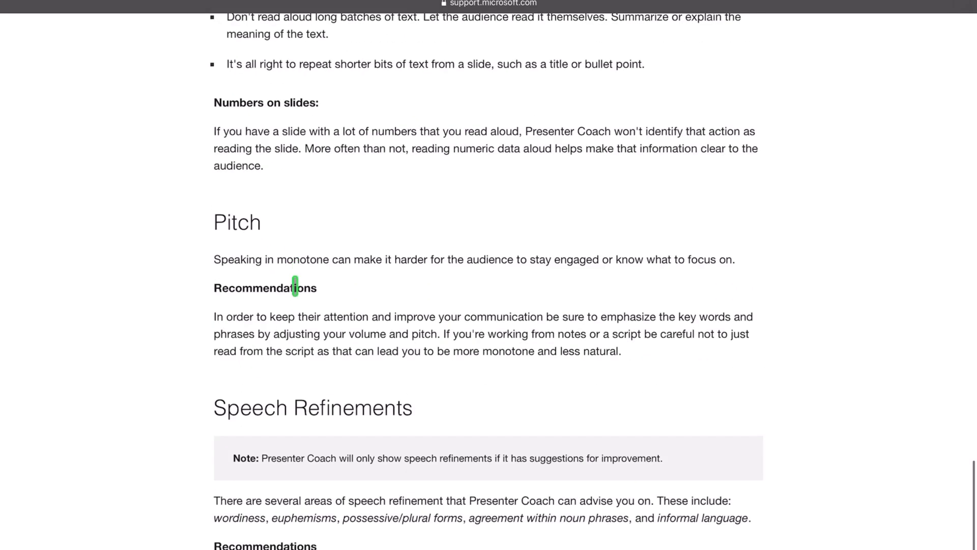
pyautogui.scroll(-5, 278, 328)
pyautogui.scroll(-2, 277, 336)
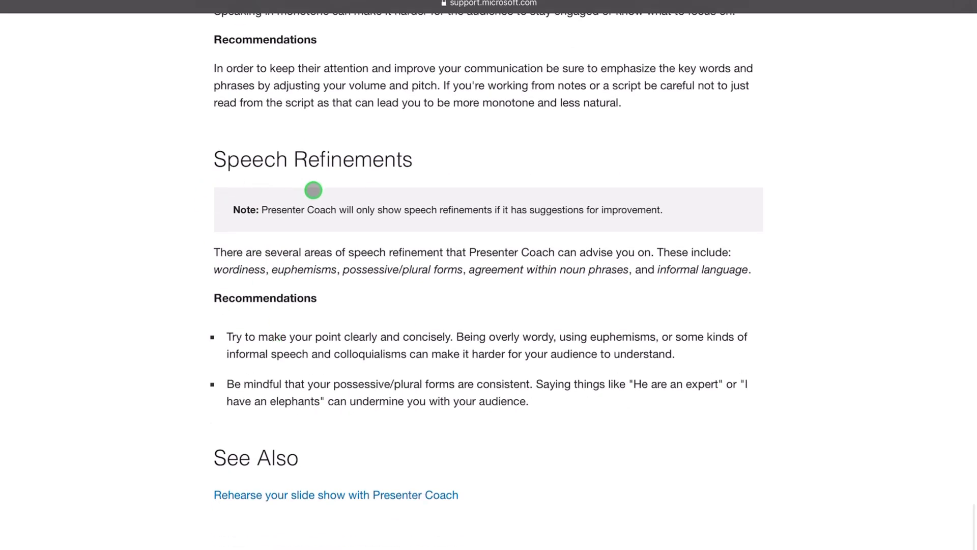
pyautogui.scroll(10, 343, 209)
pyautogui.scroll(5, 343, 208)
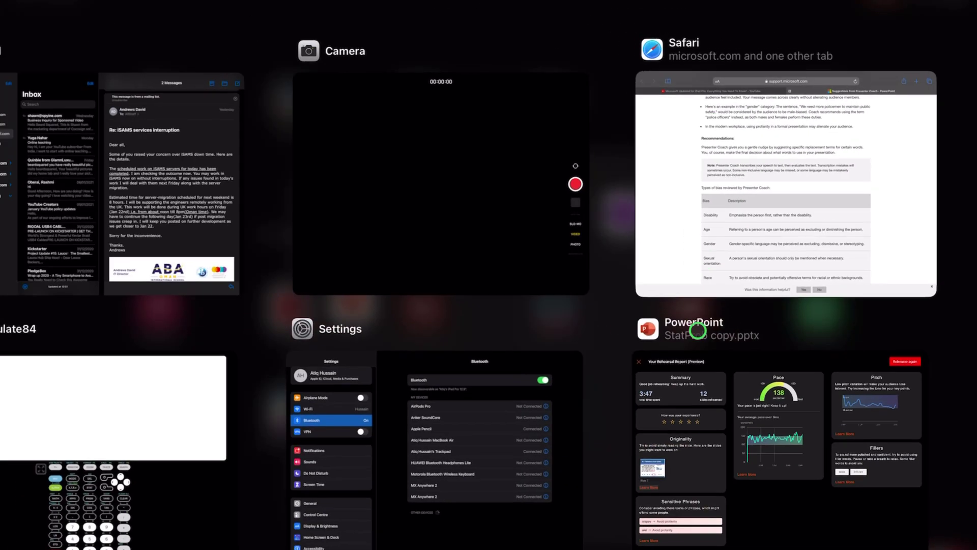
# Return to the rehearsal report and start a second rehearsal of the deck
pyautogui.click(646, 331)
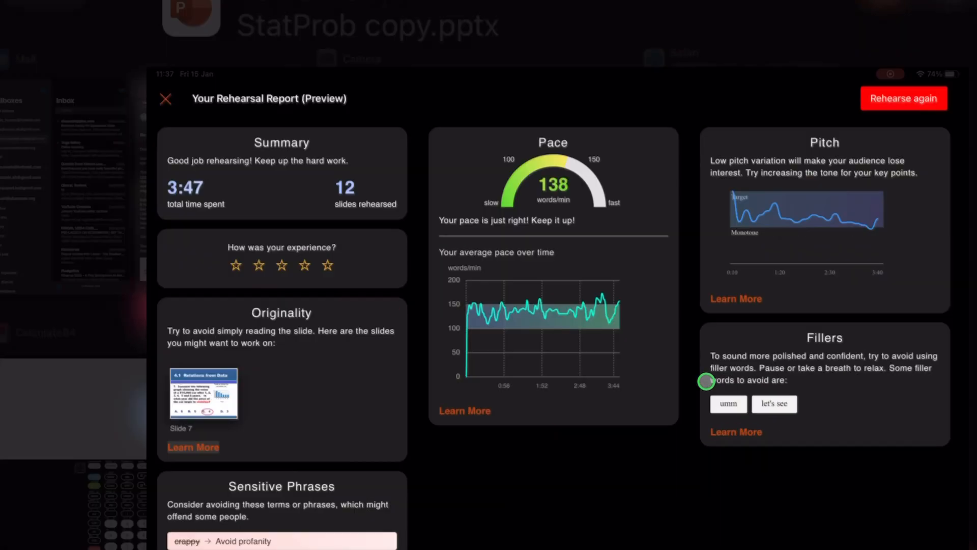
pyautogui.click(914, 18)
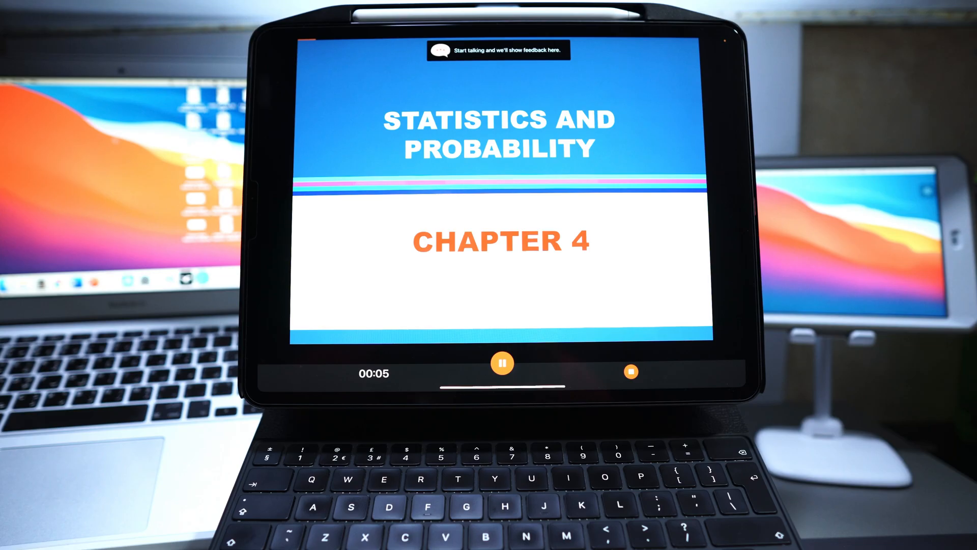
# Advance past the title slide, revealing topics 4.1 and 4.2, then stop the rehearsal
pyautogui.press('Right')
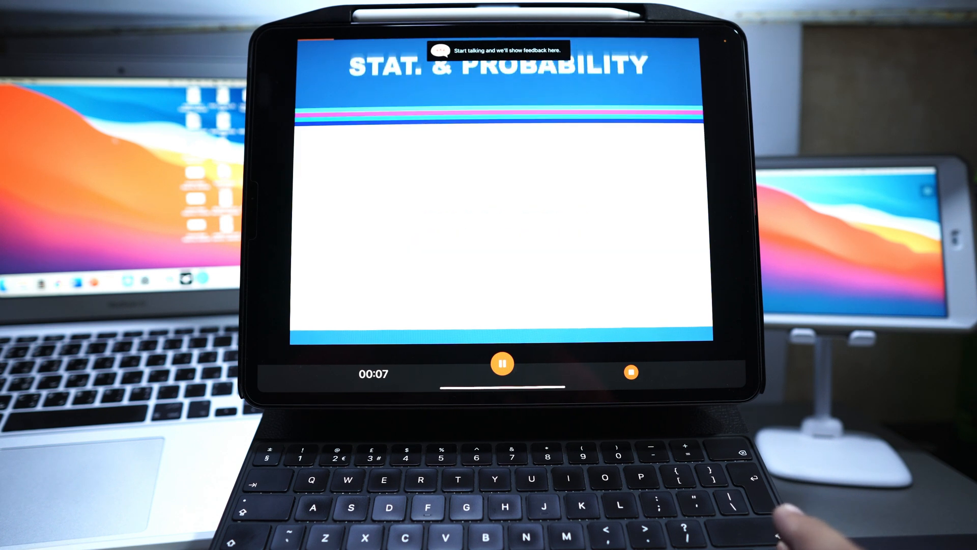
pyautogui.press('Right')
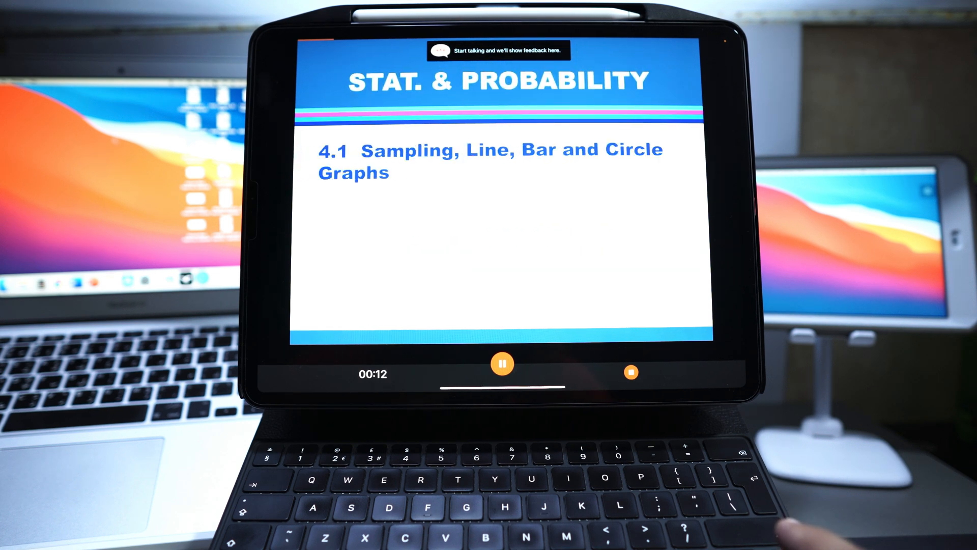
pyautogui.press('Right')
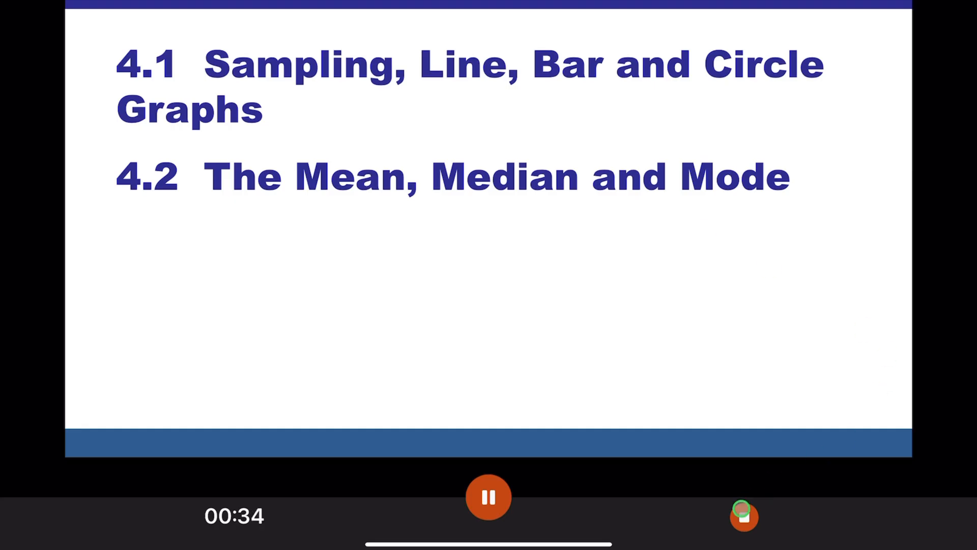
pyautogui.click(743, 510)
# Confirm ending the second rehearsal session, resetting its timer to 00:00
pyautogui.click(553, 225)
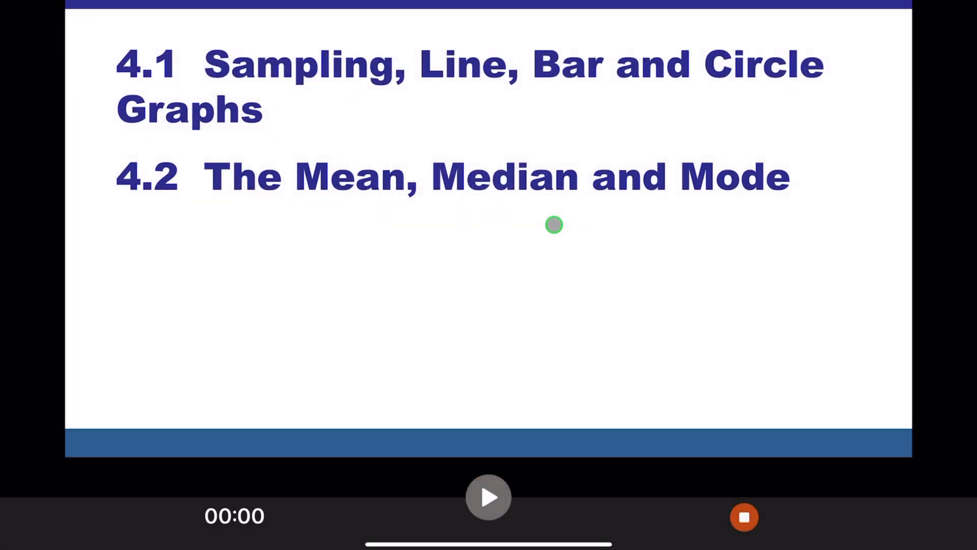